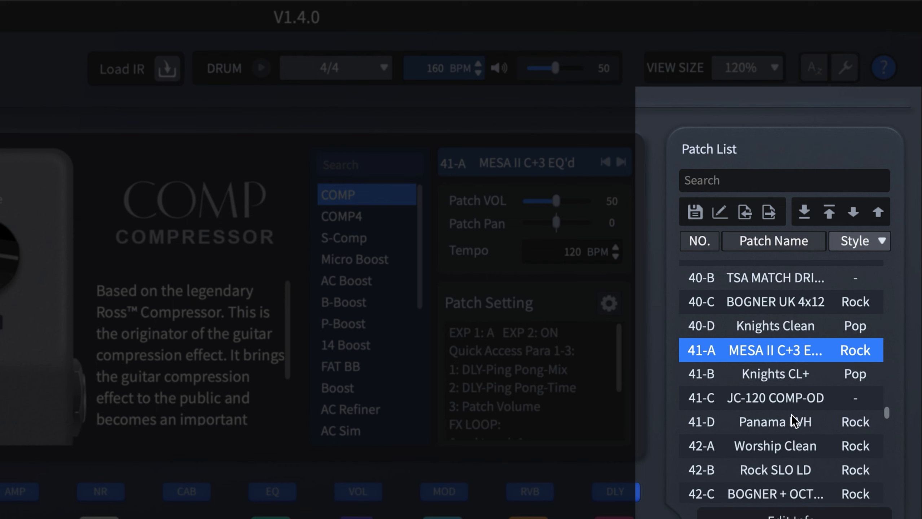
# Step: Select the consecutive block of patches from 41-A through 42-B in the patch list
pyautogui.keyDown('shift'); pyautogui.click(770, 446); pyautogui.keyUp('shift')
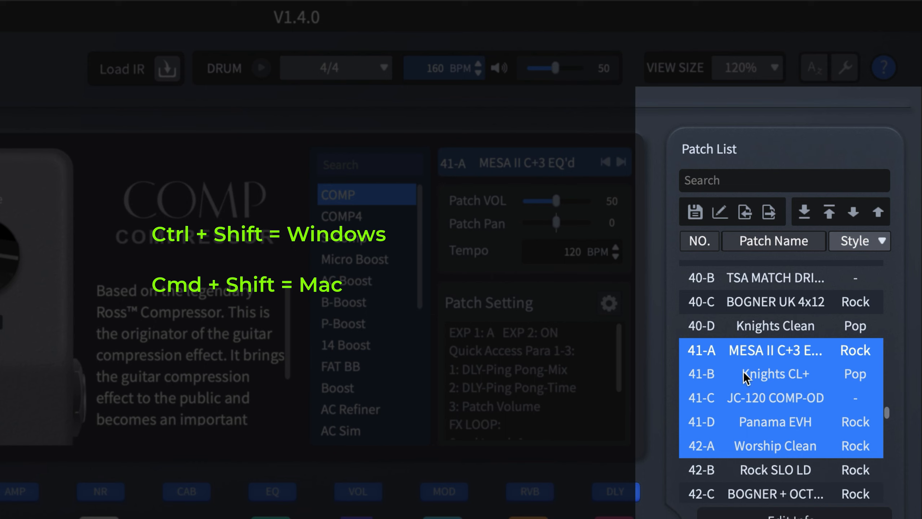
pyautogui.click(744, 471)
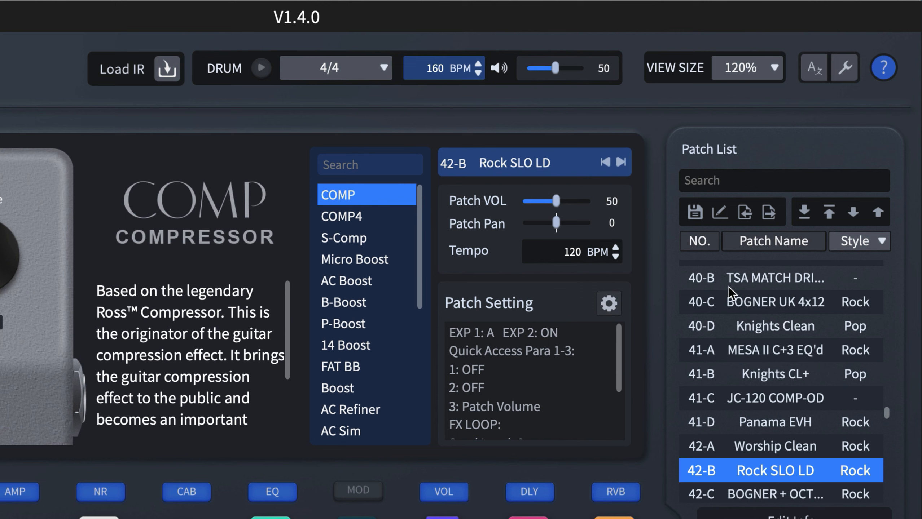
pyautogui.keyDown('shift'); pyautogui.click(712, 354); pyautogui.keyUp('shift')
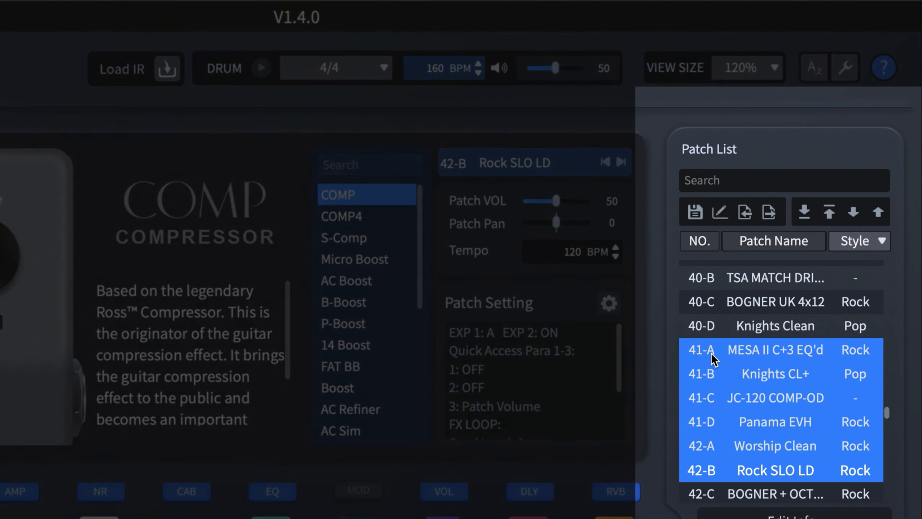
# Step: Export only patches 40-D Knights Clean, 41-B Knights CL+ and 42-B Rock SLO LD to the GP200 Patches 2023 folder, overwriting the existing 42-B file
pyautogui.click(714, 472)
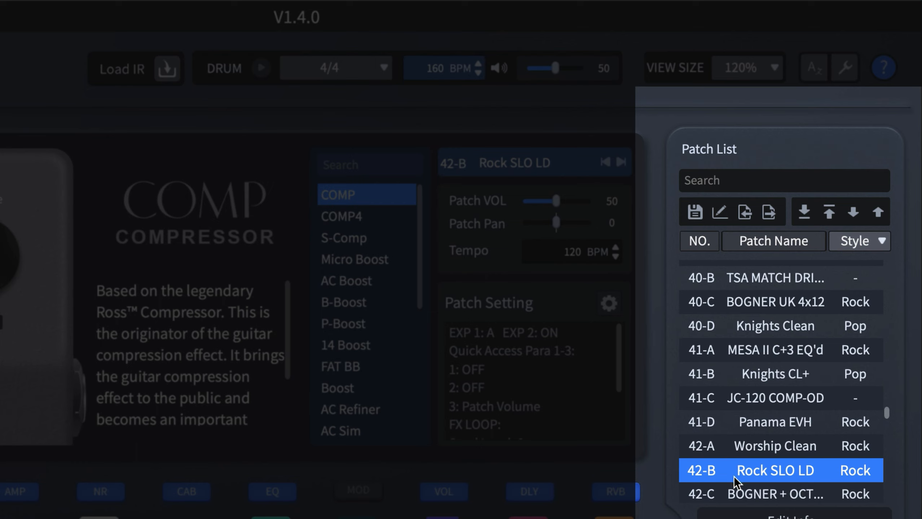
pyautogui.keyDown('ctrl'); pyautogui.click(770, 370); pyautogui.keyUp('ctrl')
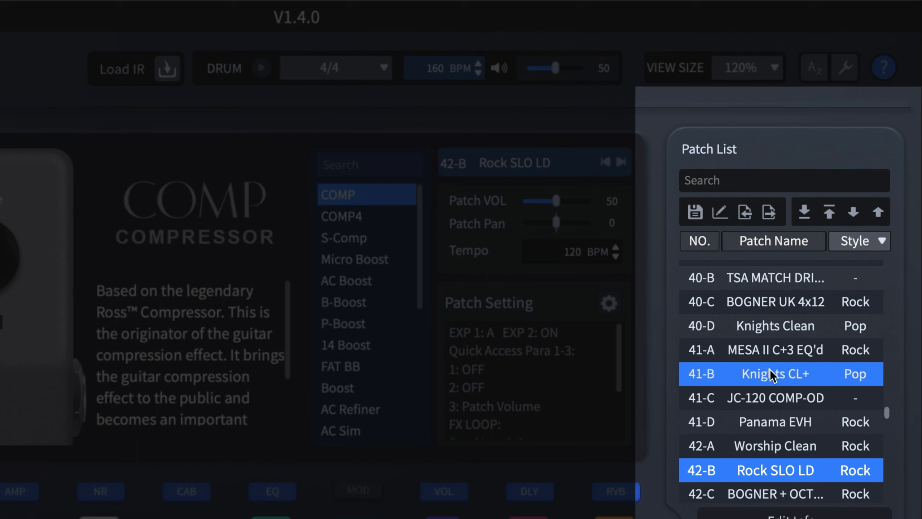
pyautogui.keyDown('ctrl'); pyautogui.click(774, 321); pyautogui.keyUp('ctrl')
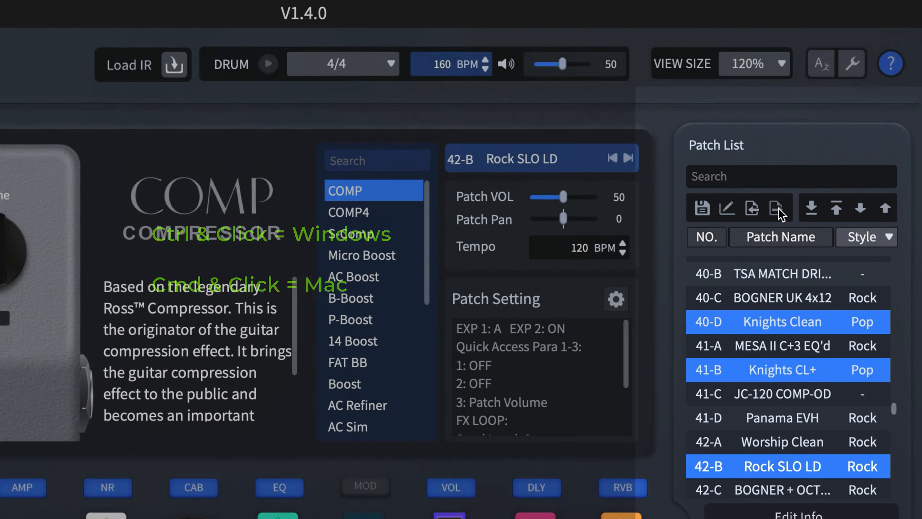
pyautogui.click(770, 213)
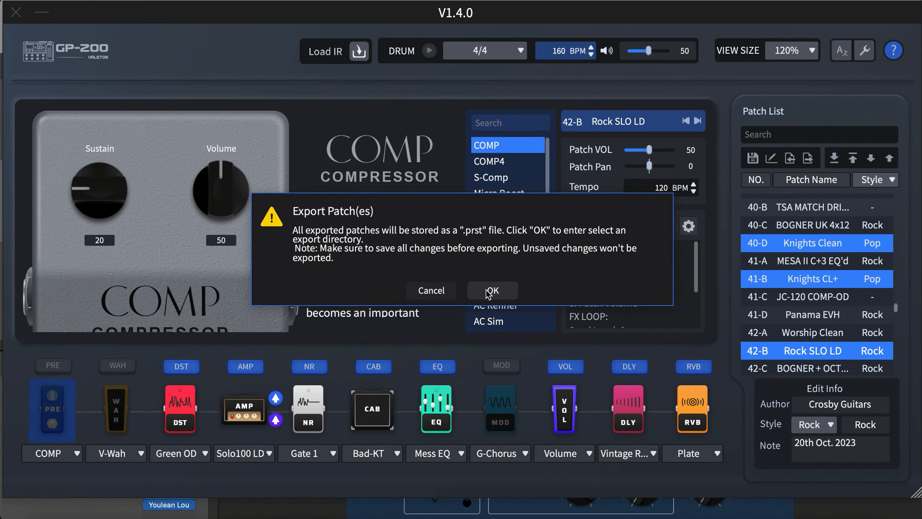
pyautogui.click(488, 291)
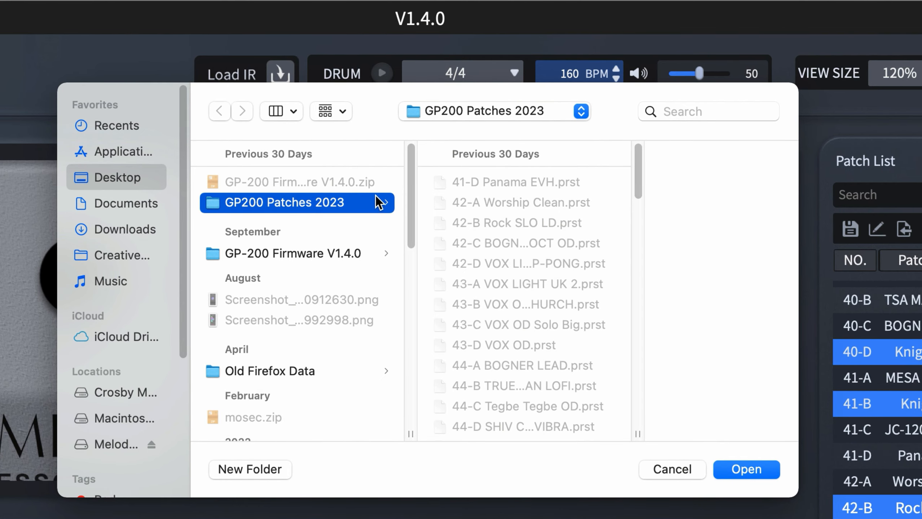
pyautogui.click(755, 471)
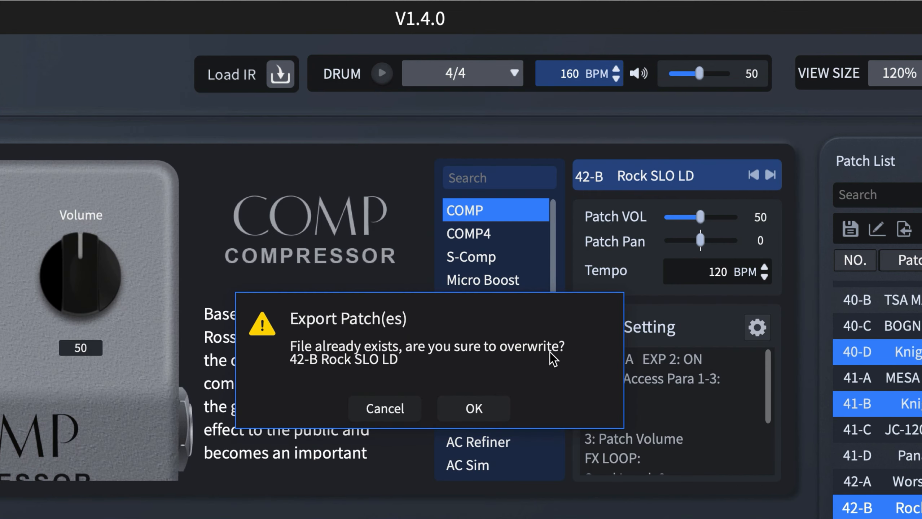
pyautogui.click(471, 408)
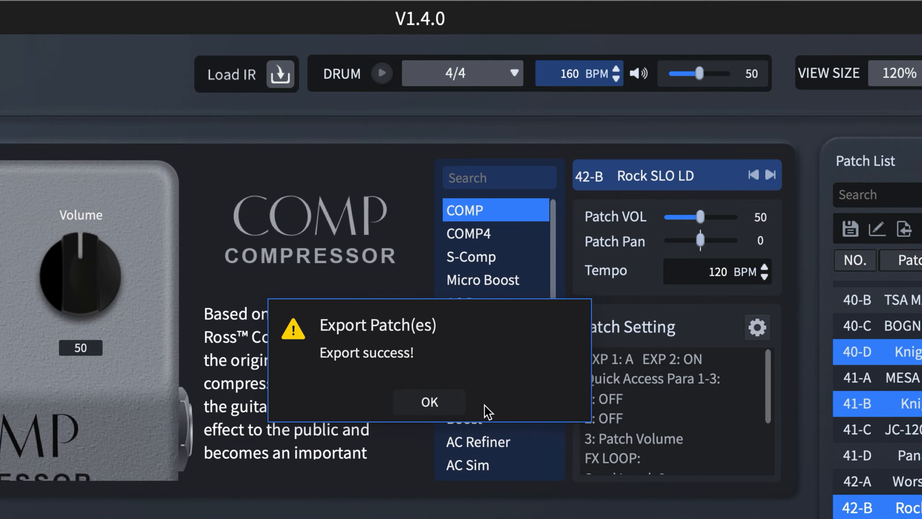
pyautogui.click(436, 402)
# Step: Make the default patch in slot 38-A the active patch
pyautogui.scroll(5, 820, 274)
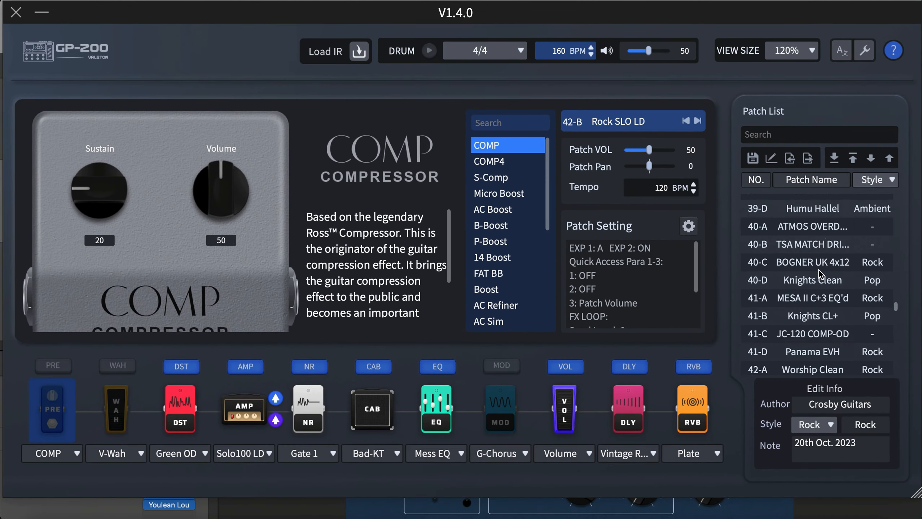
pyautogui.scroll(1, 821, 276)
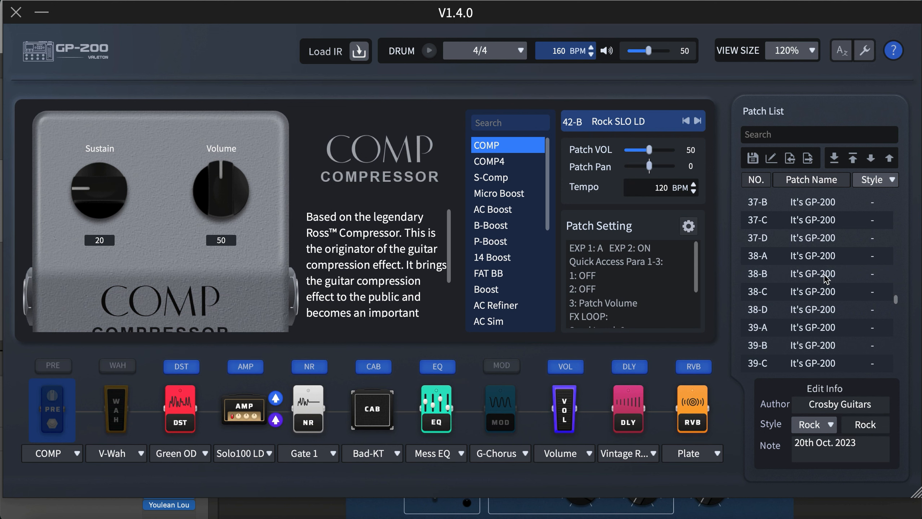
pyautogui.doubleClick(803, 258)
pyautogui.click(793, 276)
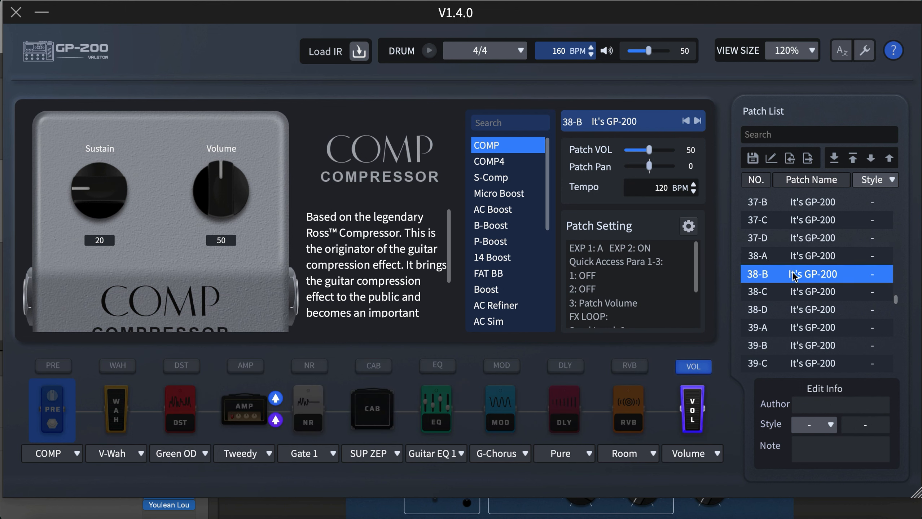
pyautogui.click(800, 255)
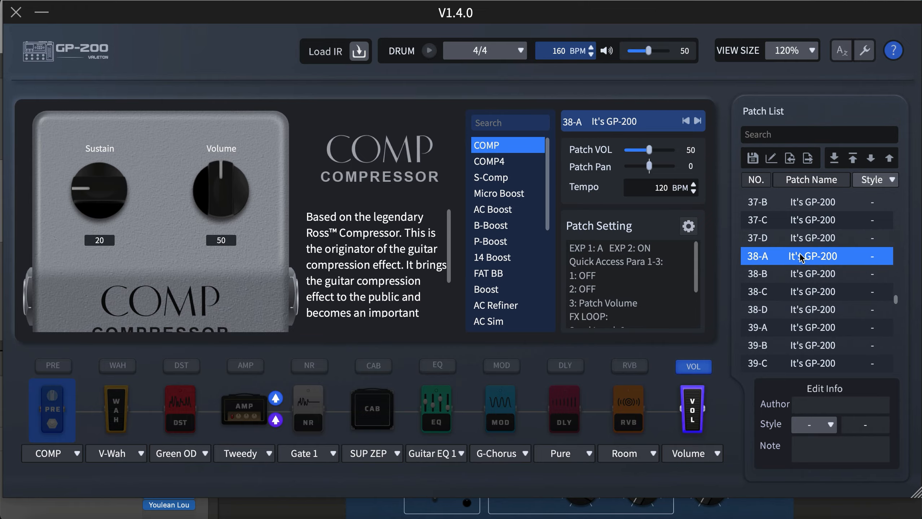
# Step: Switch to Finder and check the three exported .prst files in the Desktop's GP200 Patches 2023 folder
pyautogui.click(39, 509)
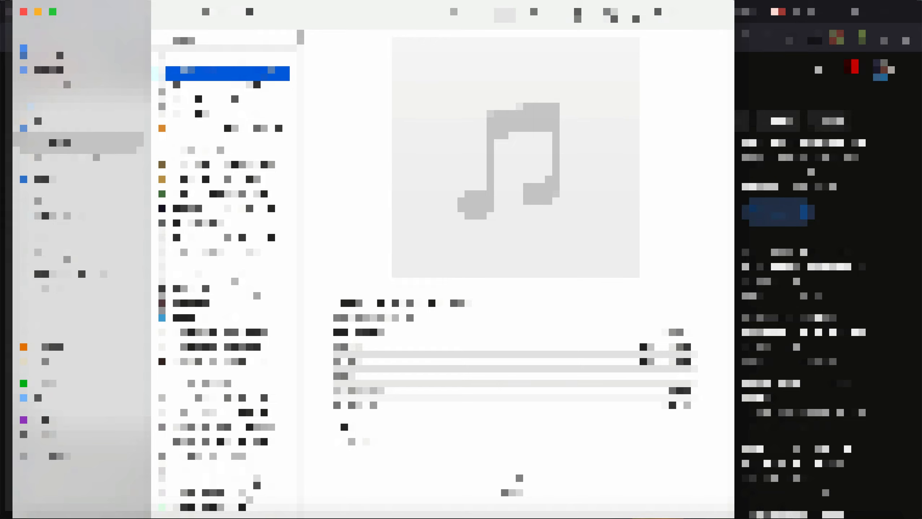
pyautogui.click(67, 257)
pyautogui.click(59, 114)
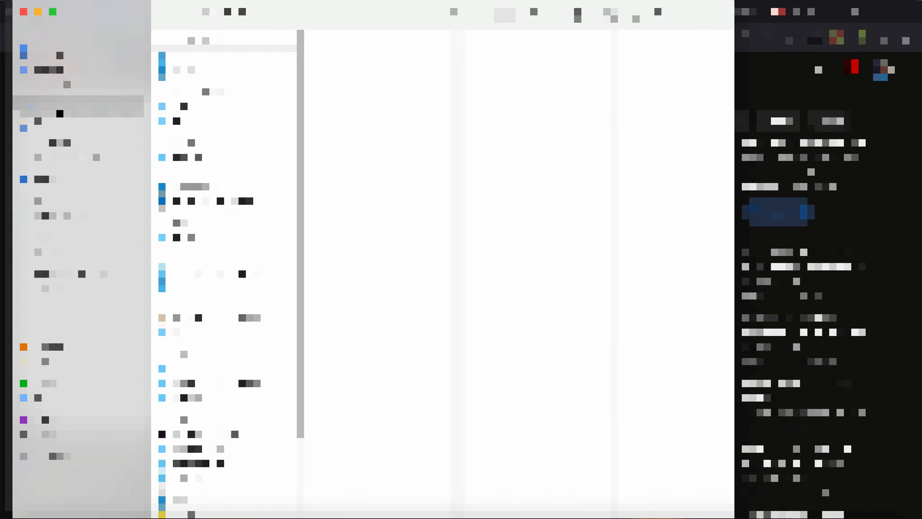
pyautogui.click(209, 75)
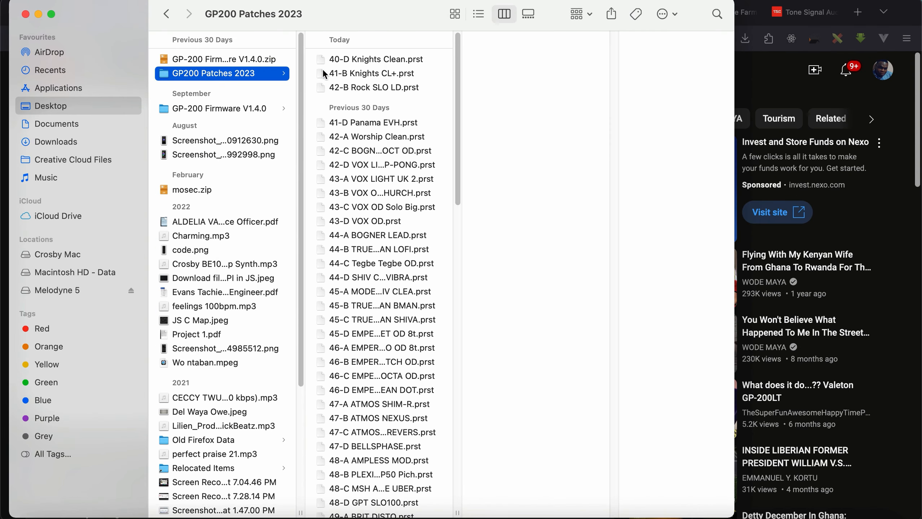
pyautogui.click(388, 79)
pyautogui.click(392, 85)
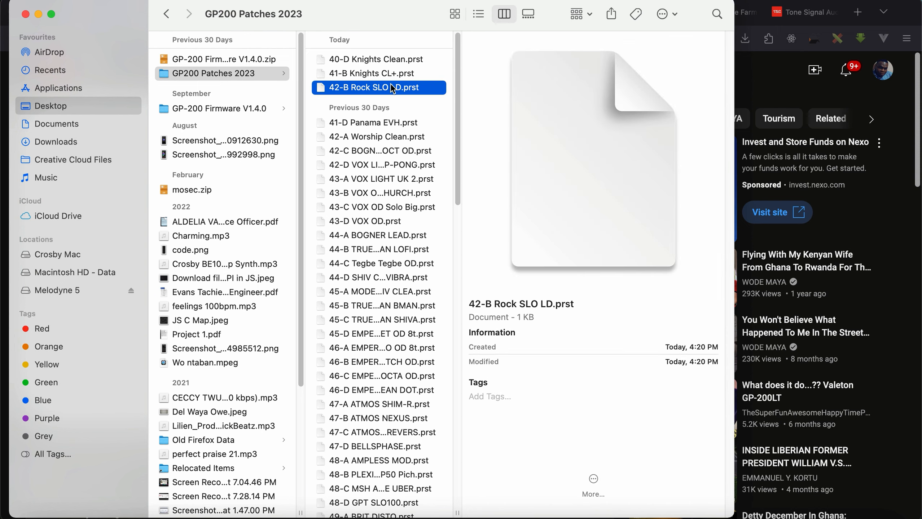
pyautogui.hotkey('shift', 'Up')
pyautogui.hotkey('shift', 'Up')
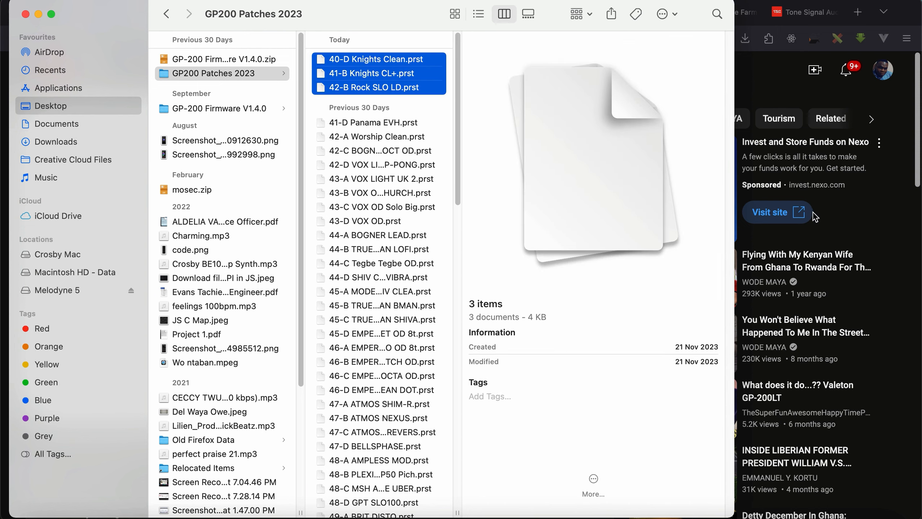
# Step: Return to the GP-200 editor and load the 40-D, 41-B and 42-B .prst files for import from the Desktop's GP200 Patches 2023 folder
pyautogui.hotkey('ctrl', 'Right')
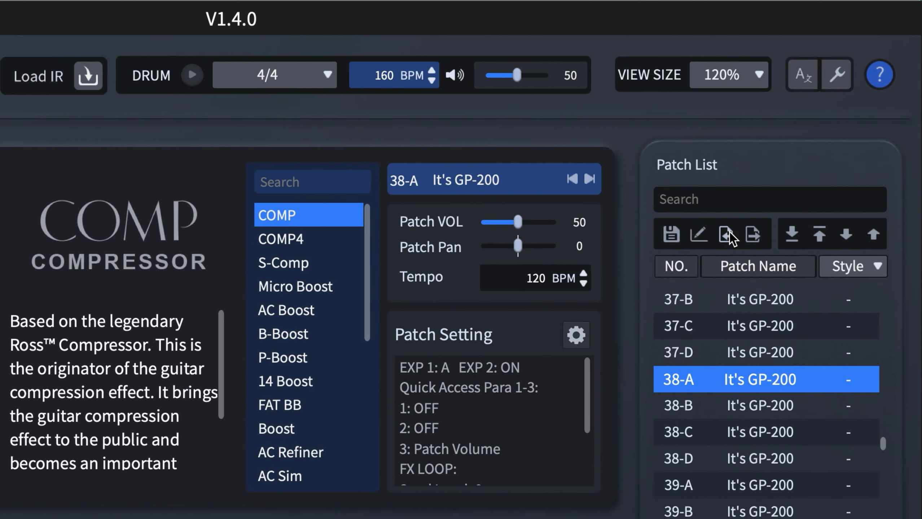
pyautogui.click(729, 231)
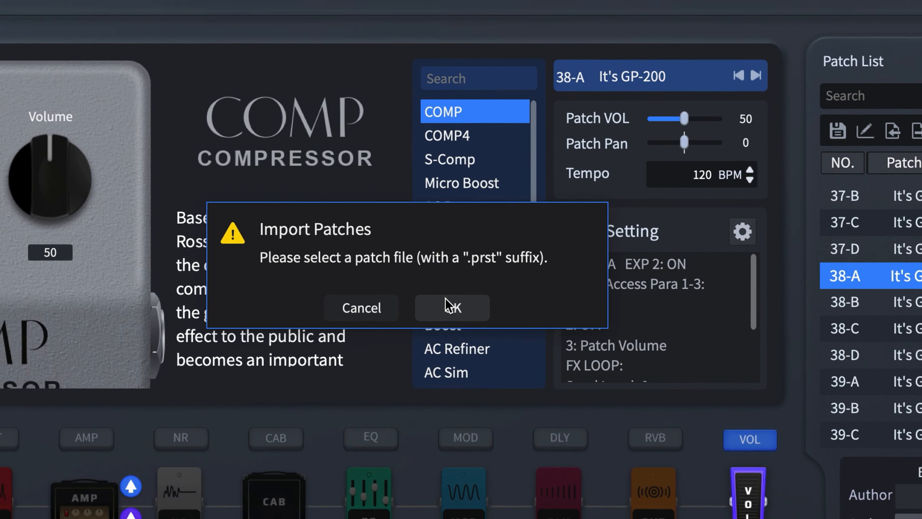
pyautogui.click(426, 287)
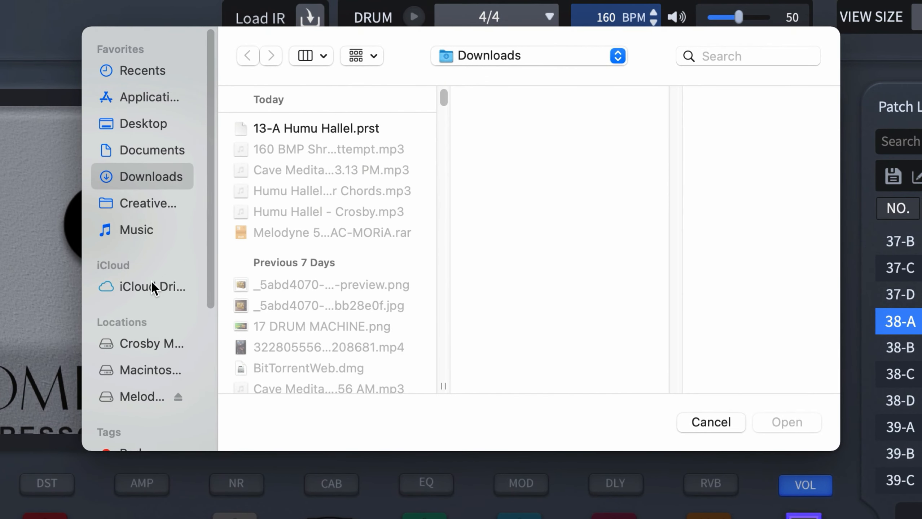
pyautogui.click(133, 124)
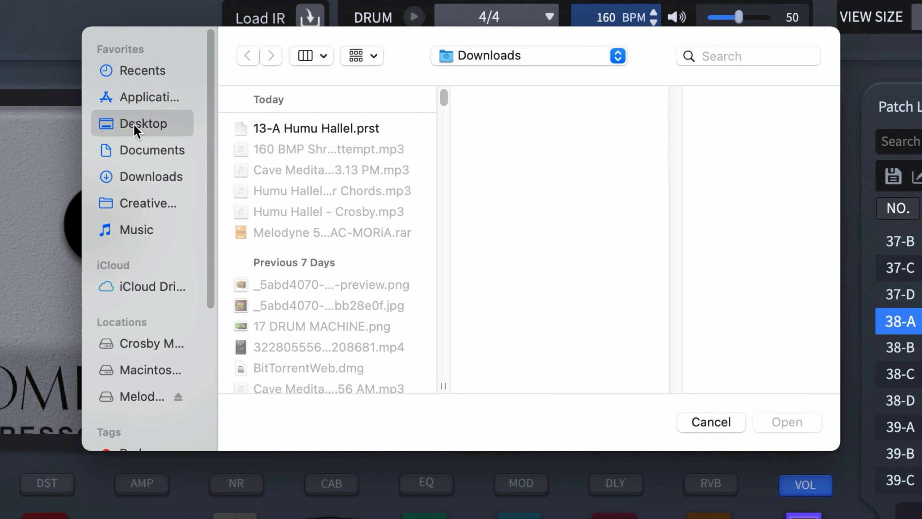
pyautogui.click(317, 127)
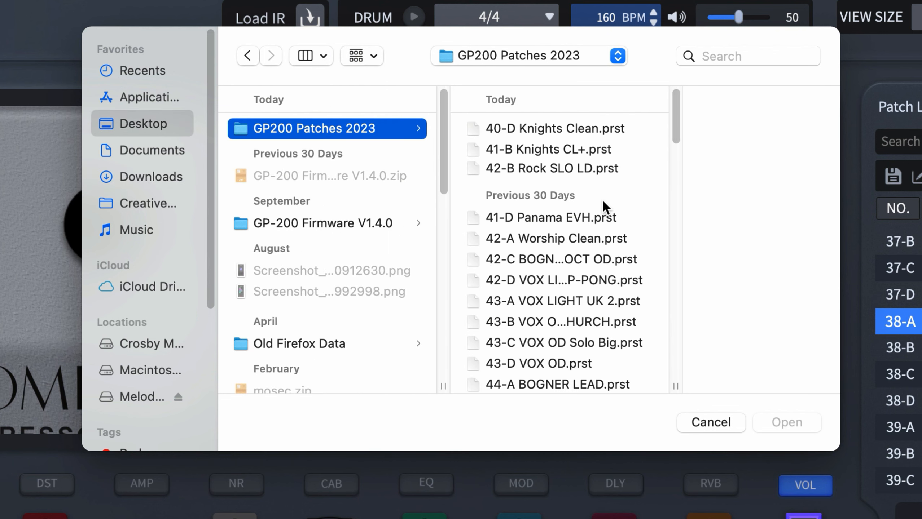
pyautogui.click(556, 129)
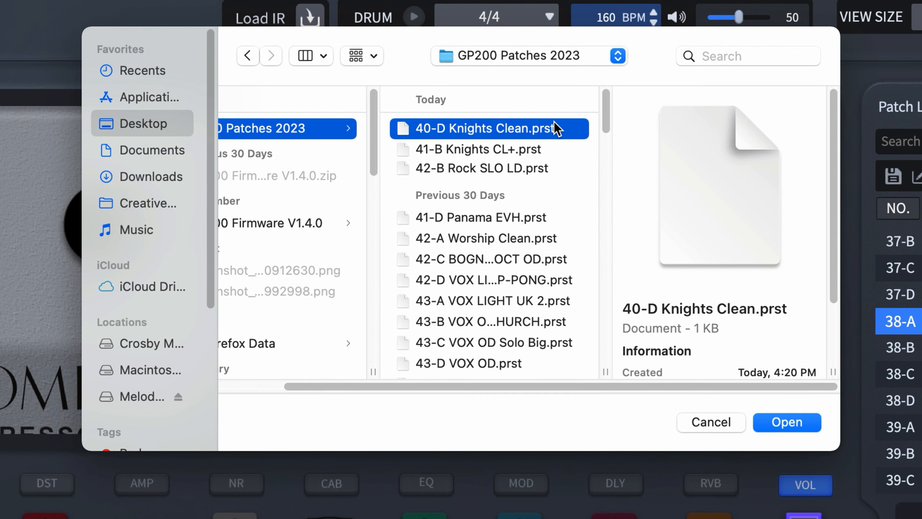
pyautogui.hotkey('shift', 'Down')
pyautogui.hotkey('shift', 'Down')
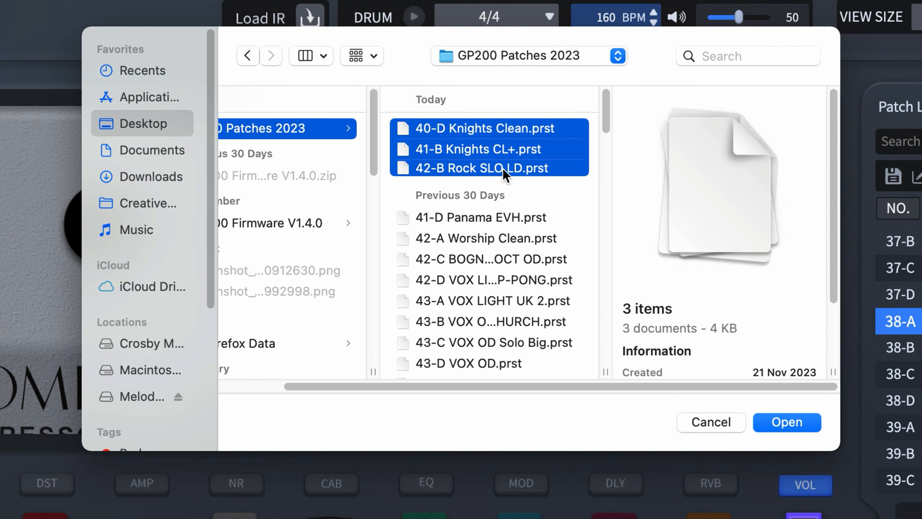
pyautogui.click(491, 169)
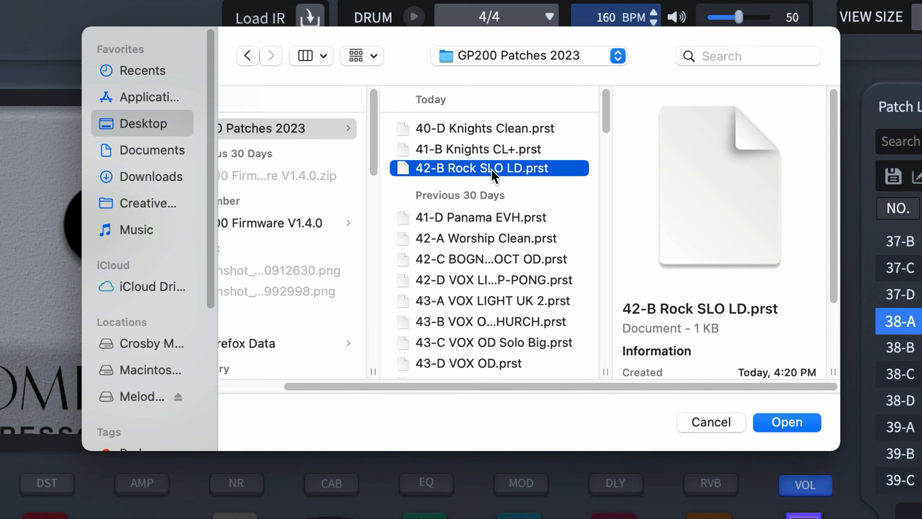
pyautogui.keyDown('shift'); pyautogui.click(473, 151); pyautogui.keyUp('shift')
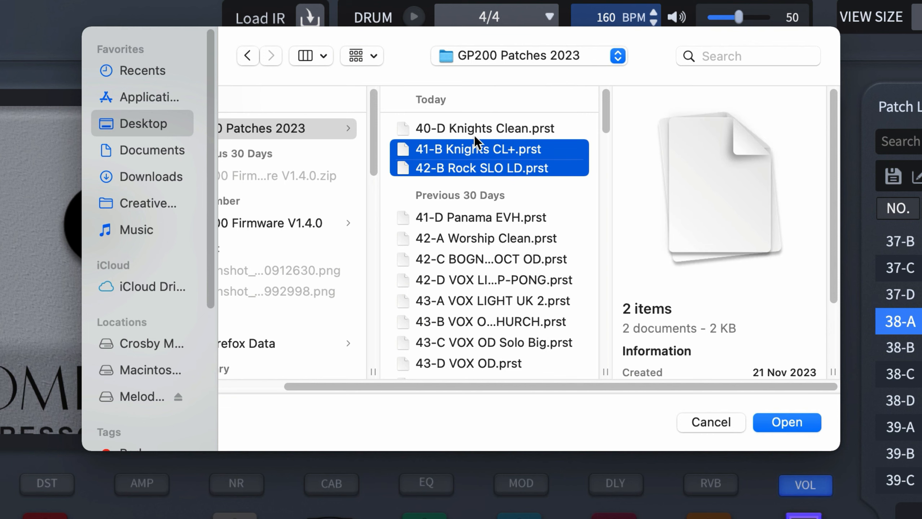
pyautogui.keyDown('shift'); pyautogui.click(481, 124); pyautogui.keyUp('shift')
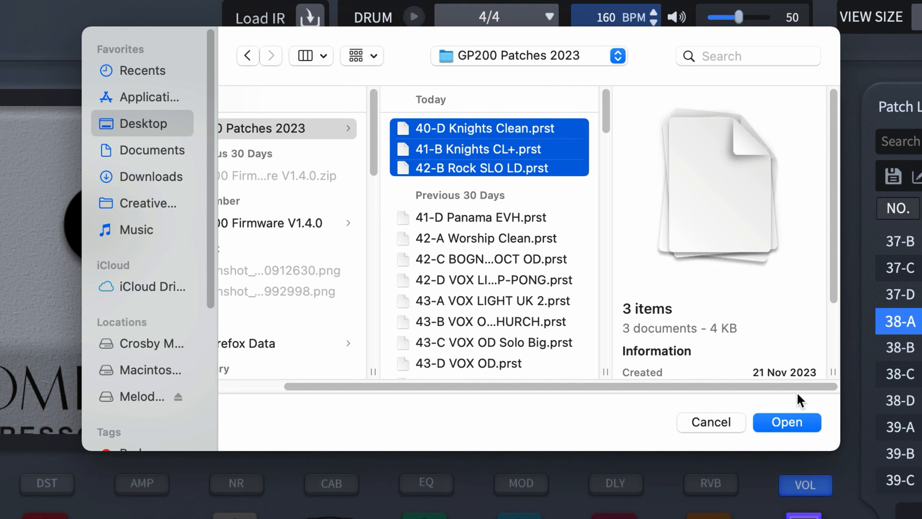
pyautogui.click(781, 421)
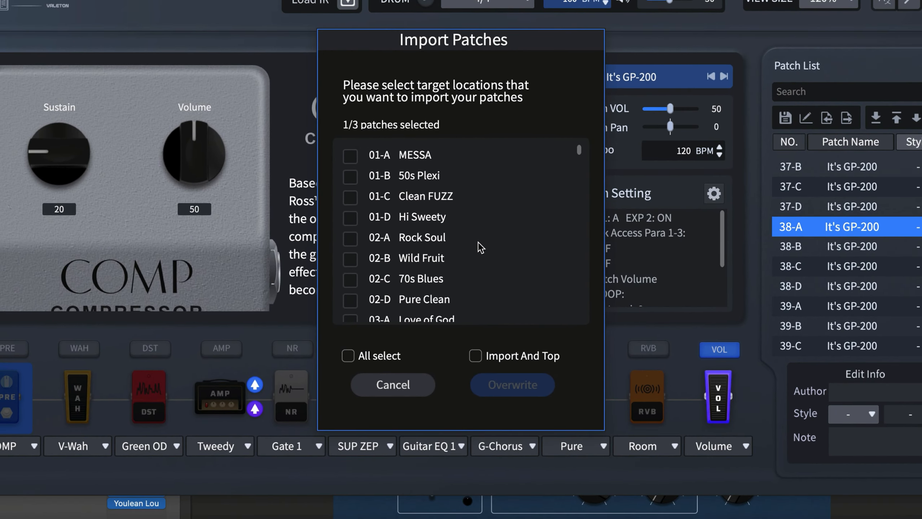
# Step: Import the three loaded patches into slots 38-A, 38-B and 38-C, overwriting the default patches there
pyautogui.scroll(-3, 478, 247)
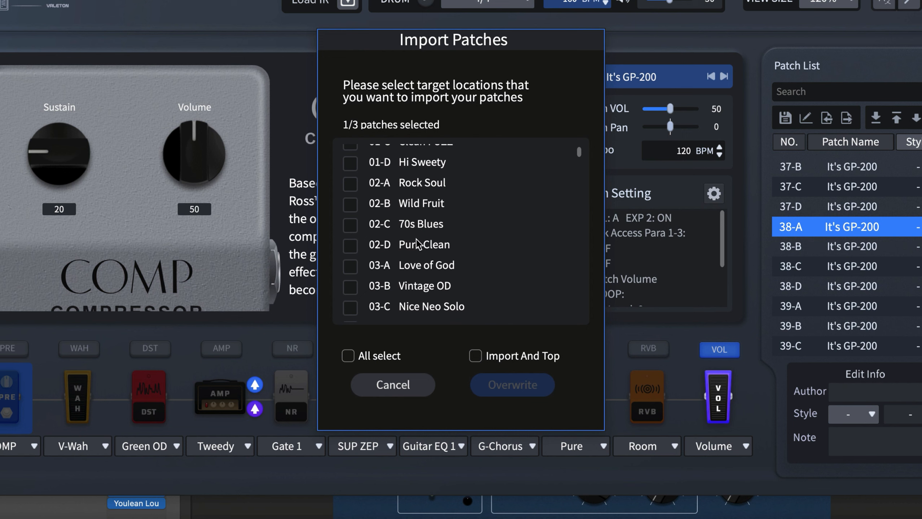
pyautogui.scroll(-20, 425, 244)
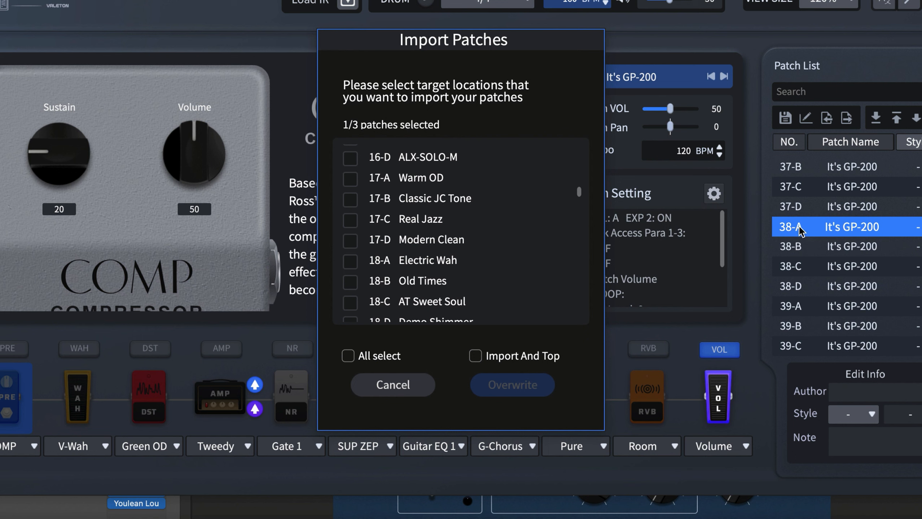
pyautogui.scroll(-20, 395, 285)
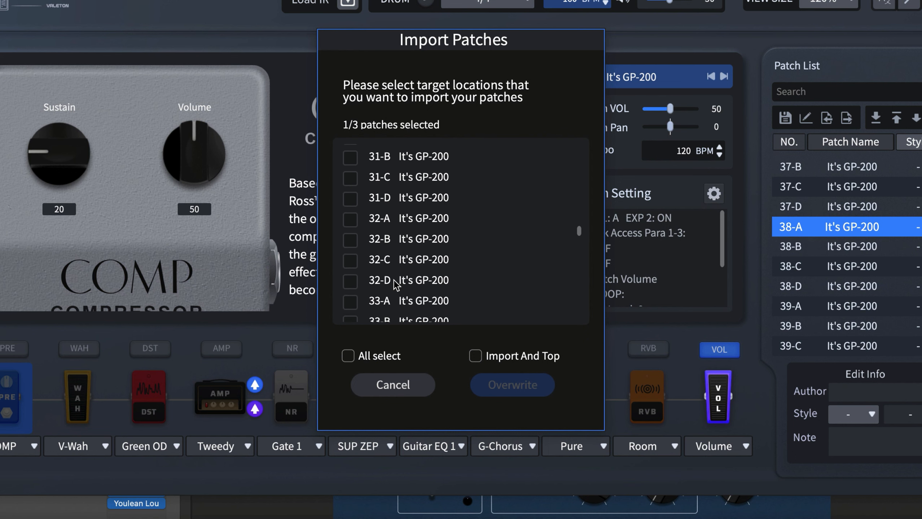
pyautogui.scroll(-3, 394, 282)
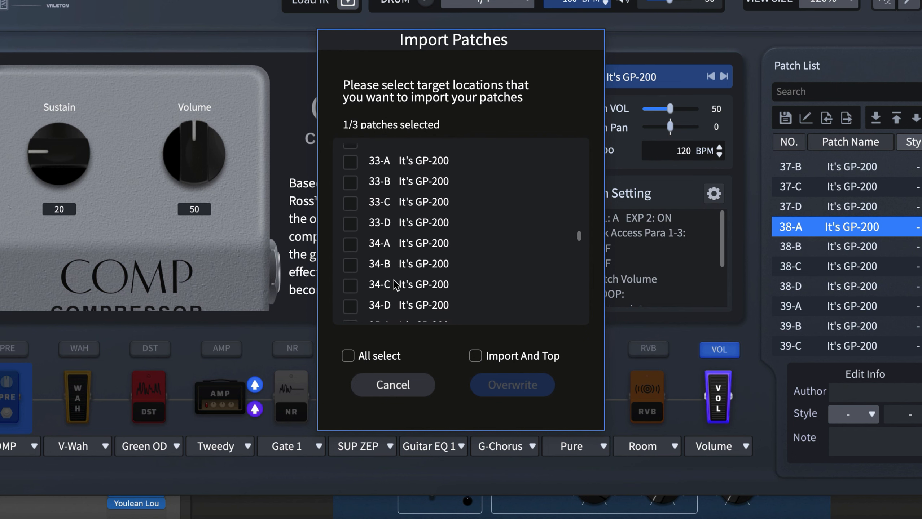
pyautogui.scroll(-4, 393, 280)
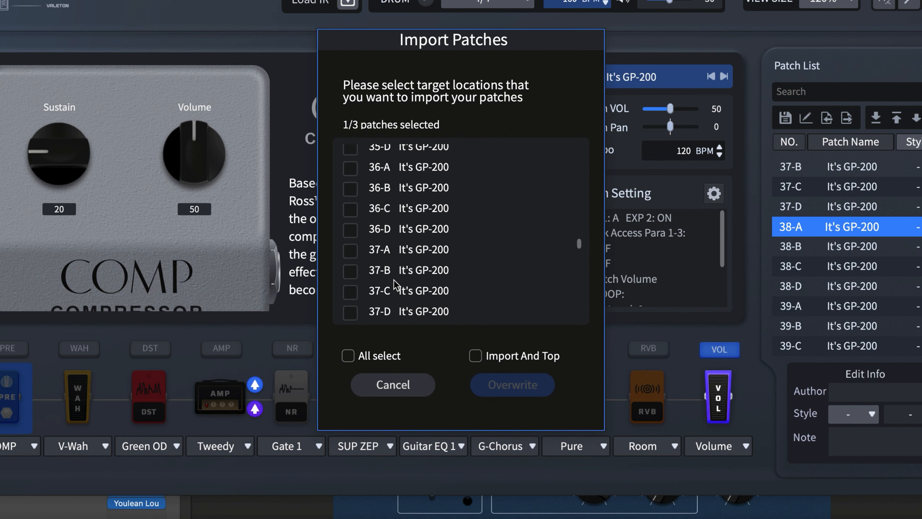
pyautogui.scroll(-2, 357, 231)
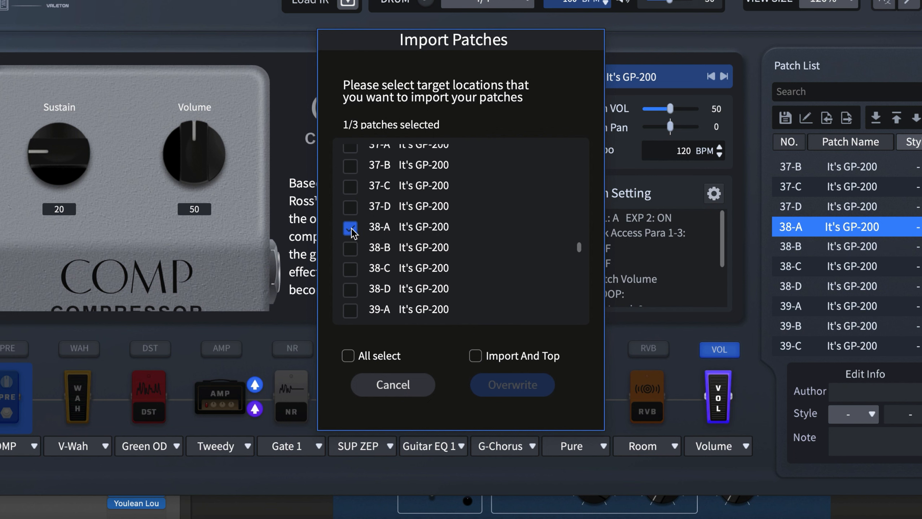
pyautogui.click(351, 248)
pyautogui.click(351, 269)
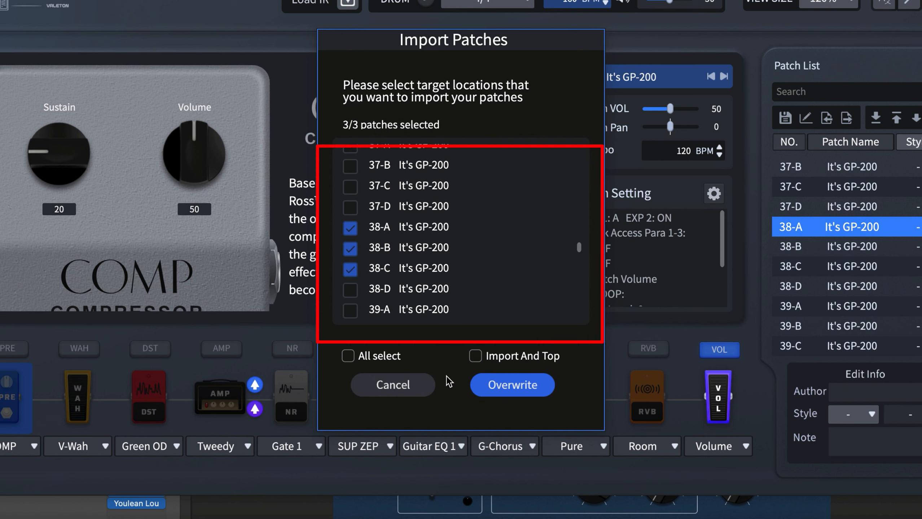
pyautogui.click(351, 268)
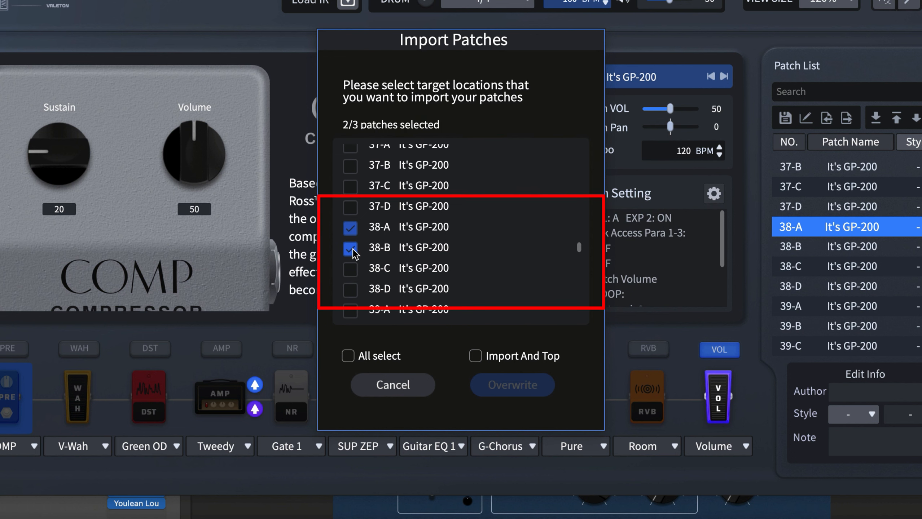
pyautogui.click(351, 269)
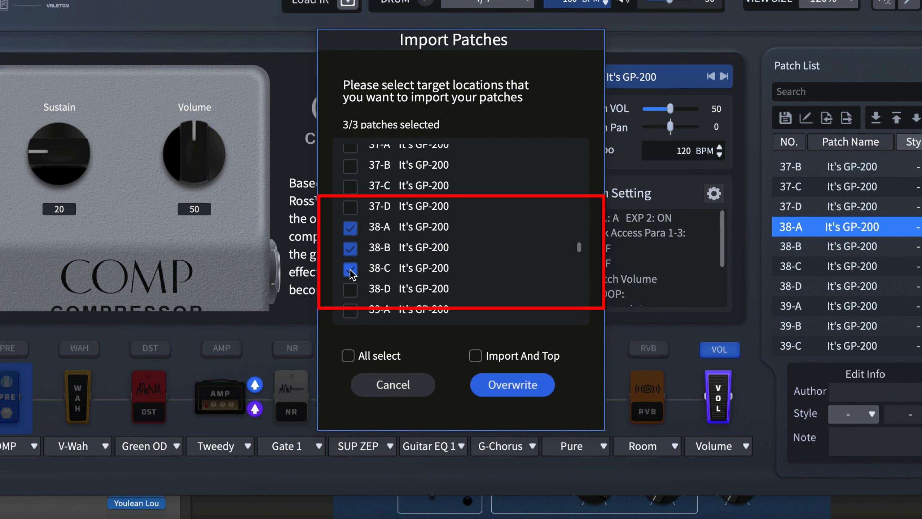
pyautogui.click(514, 385)
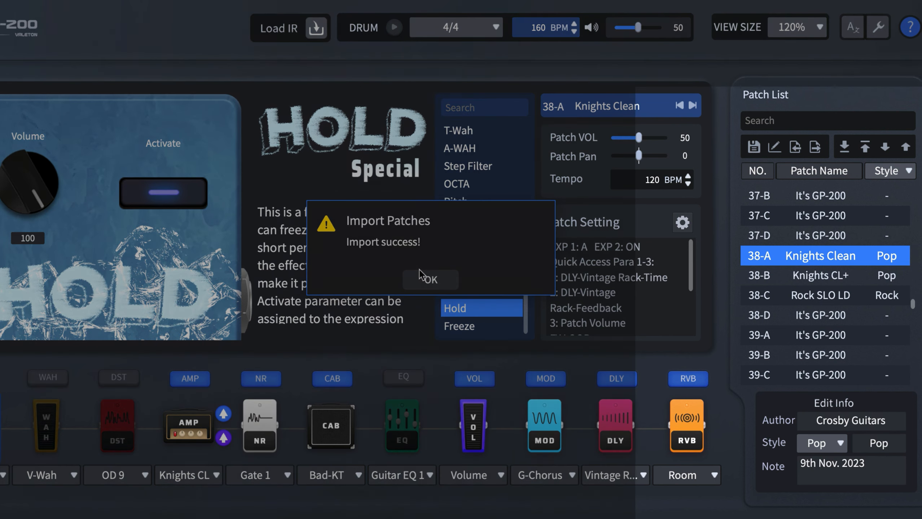
pyautogui.click(424, 278)
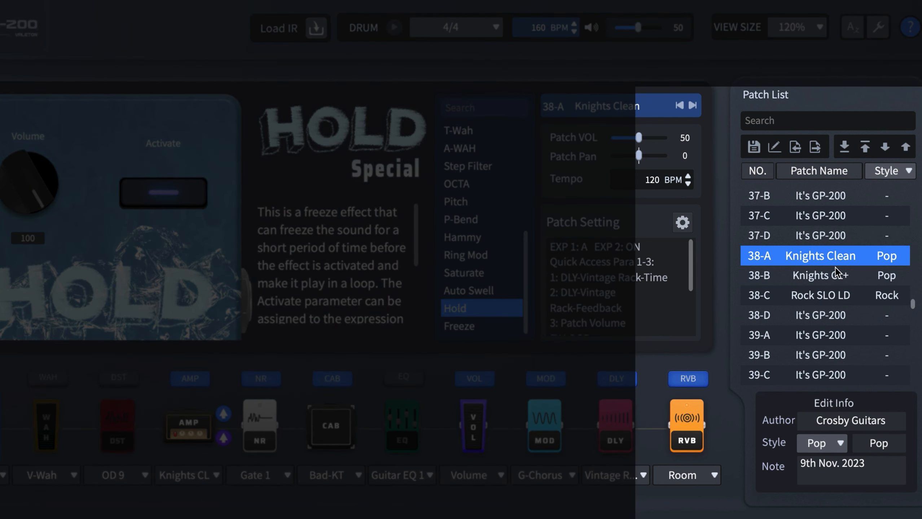
pyautogui.keyDown('shift'); pyautogui.click(813, 282); pyautogui.keyUp('shift')
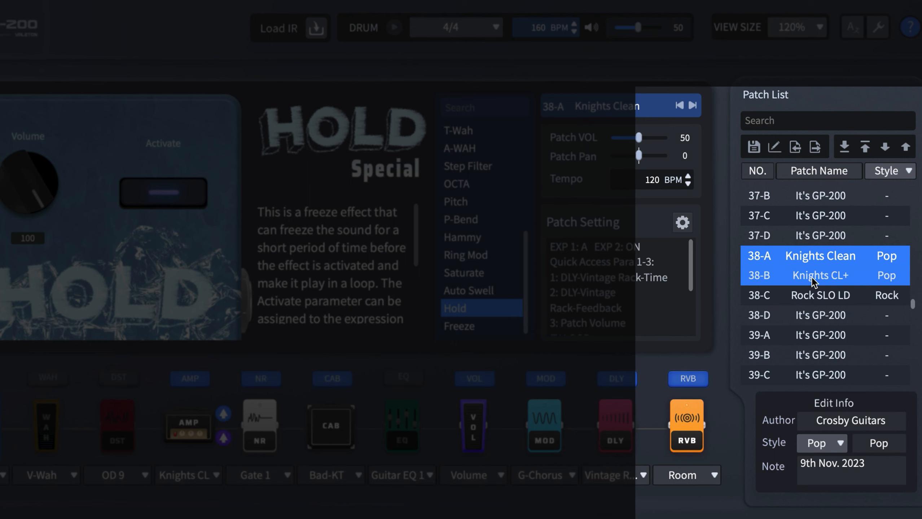
pyautogui.keyDown('shift'); pyautogui.click(804, 296); pyautogui.keyUp('shift')
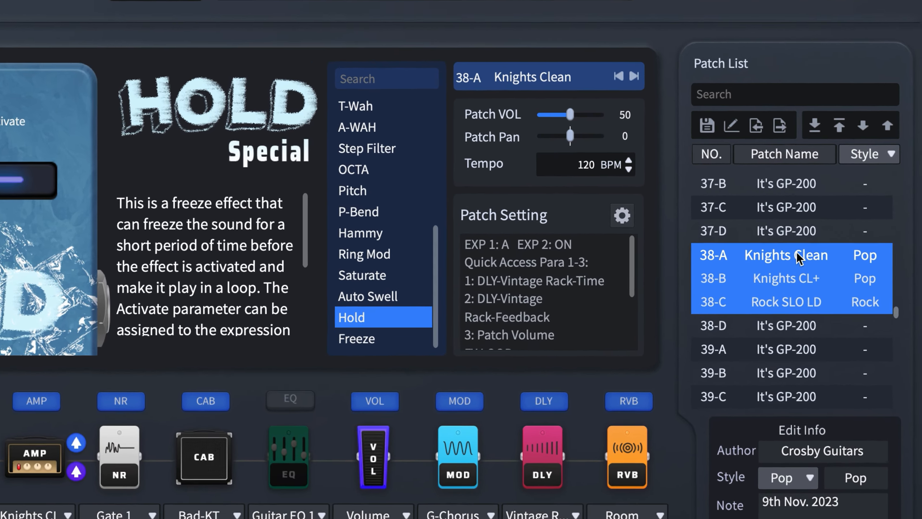
pyautogui.rightClick(830, 254)
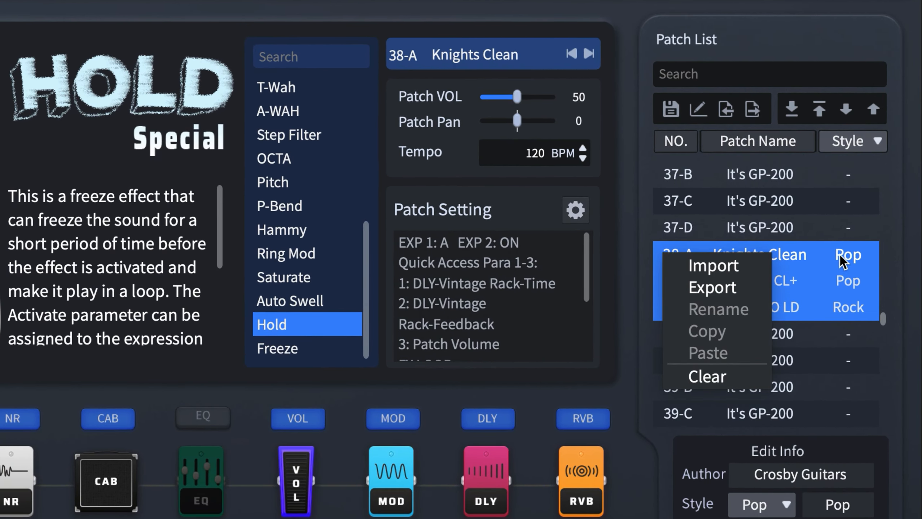
pyautogui.click(824, 220)
pyautogui.click(783, 253)
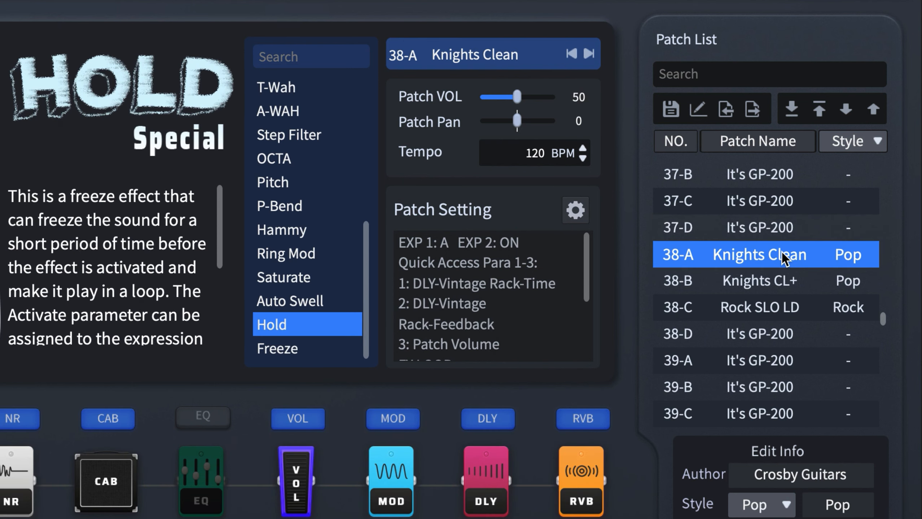
pyautogui.rightClick(782, 252)
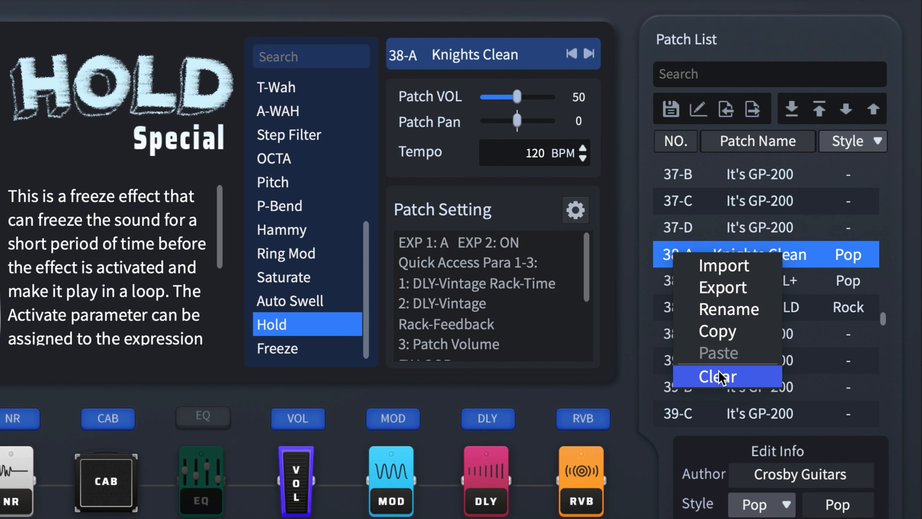
pyautogui.click(833, 249)
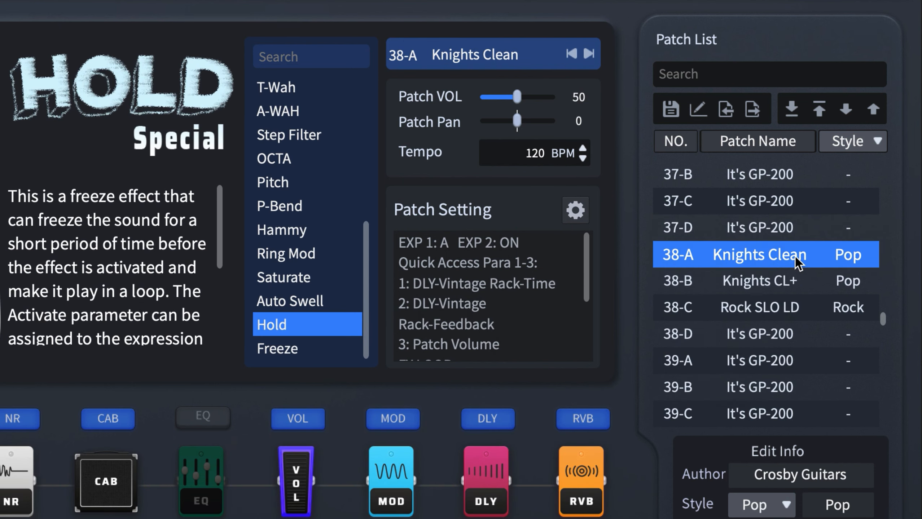
# Step: Clear the patches in slots 38-A, 38-B and 38-C together
pyautogui.keyDown('shift'); pyautogui.click(758, 276); pyautogui.keyUp('shift')
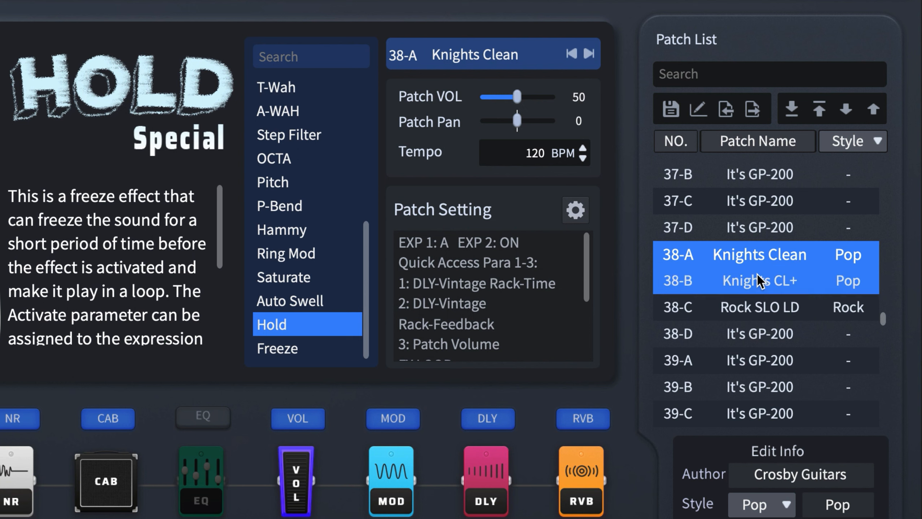
pyautogui.keyDown('shift'); pyautogui.click(737, 312); pyautogui.keyUp('shift')
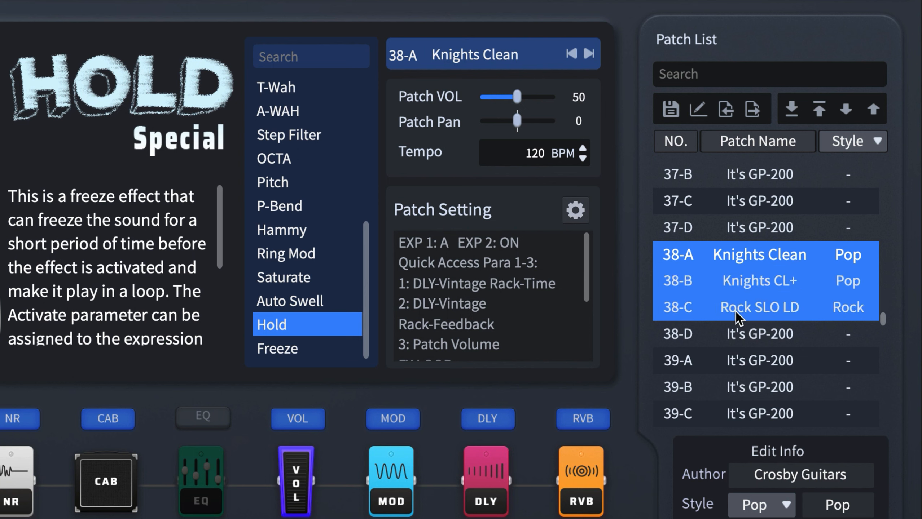
pyautogui.rightClick(819, 249)
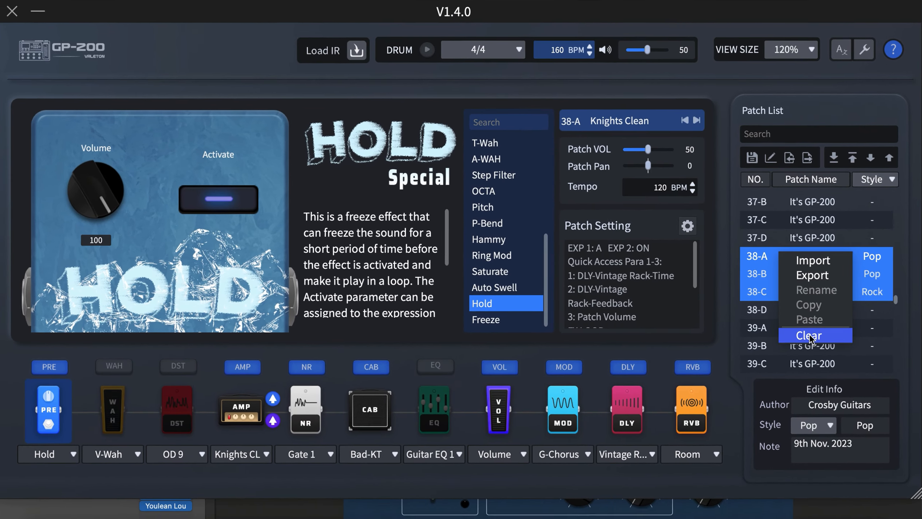
pyautogui.click(809, 334)
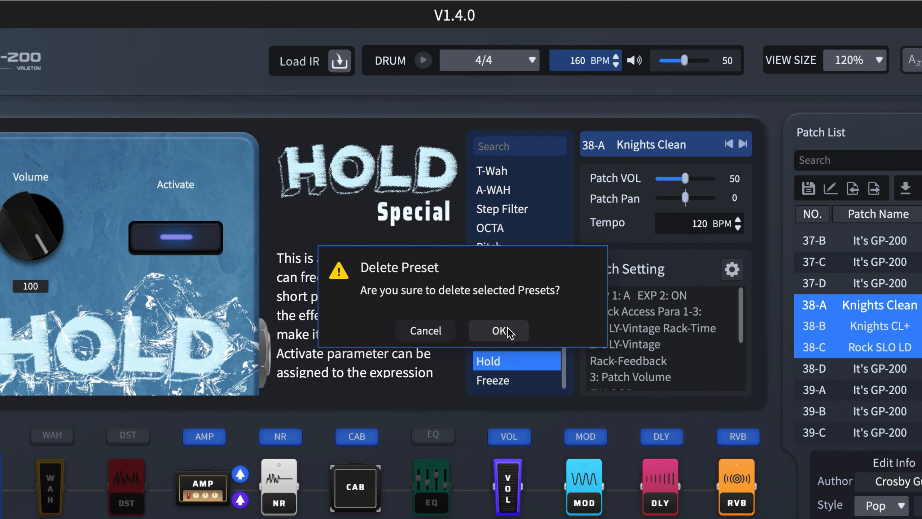
pyautogui.click(509, 333)
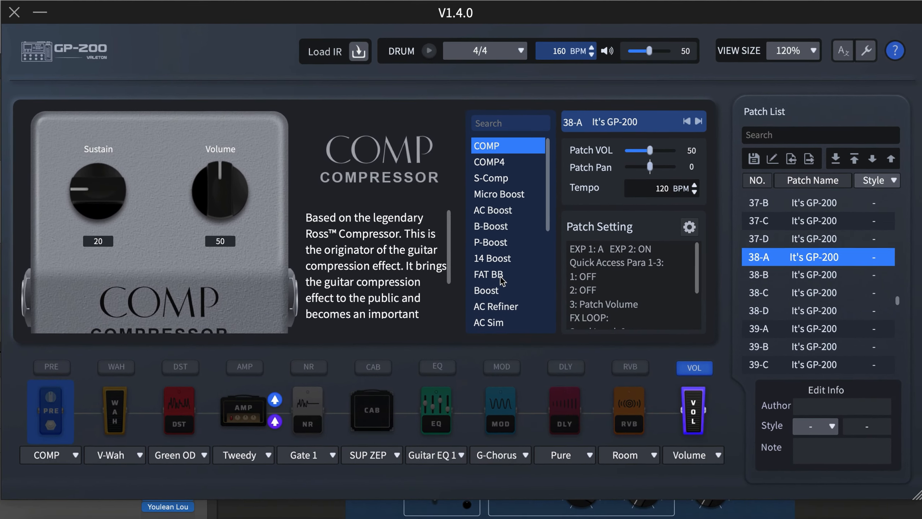